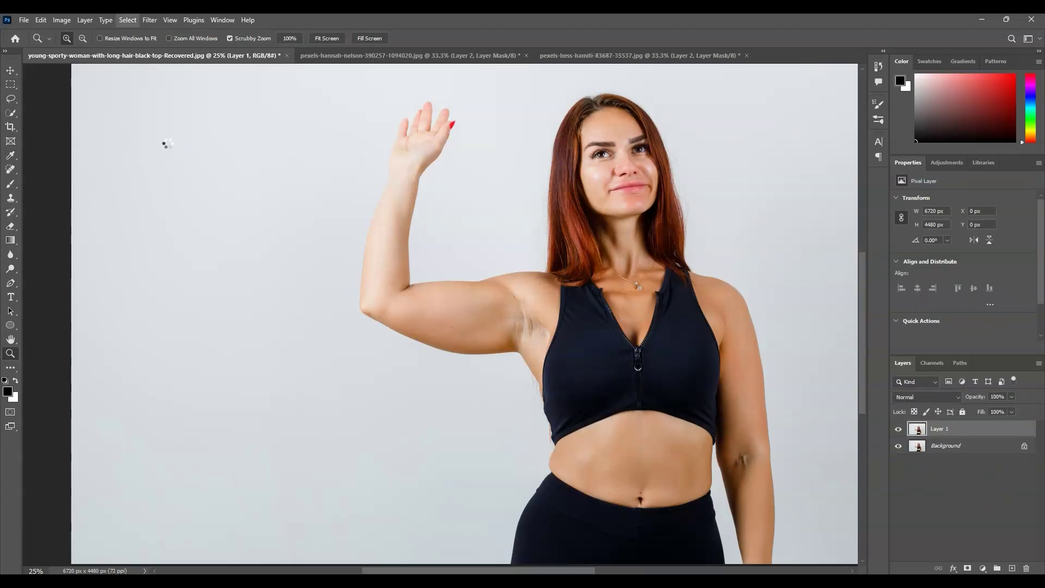
left_click(917, 429, "ctrl")
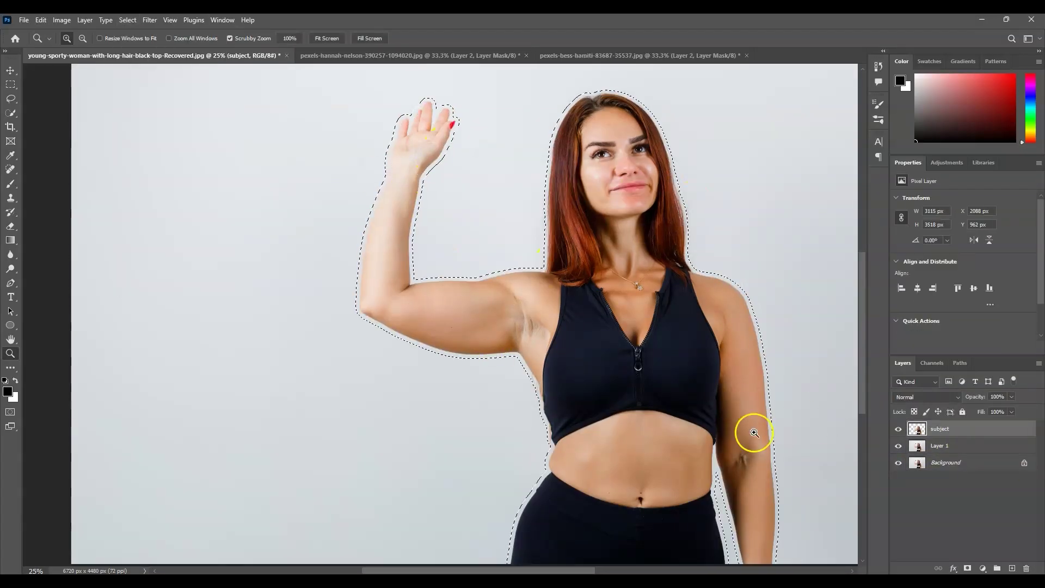
left_click(941, 447)
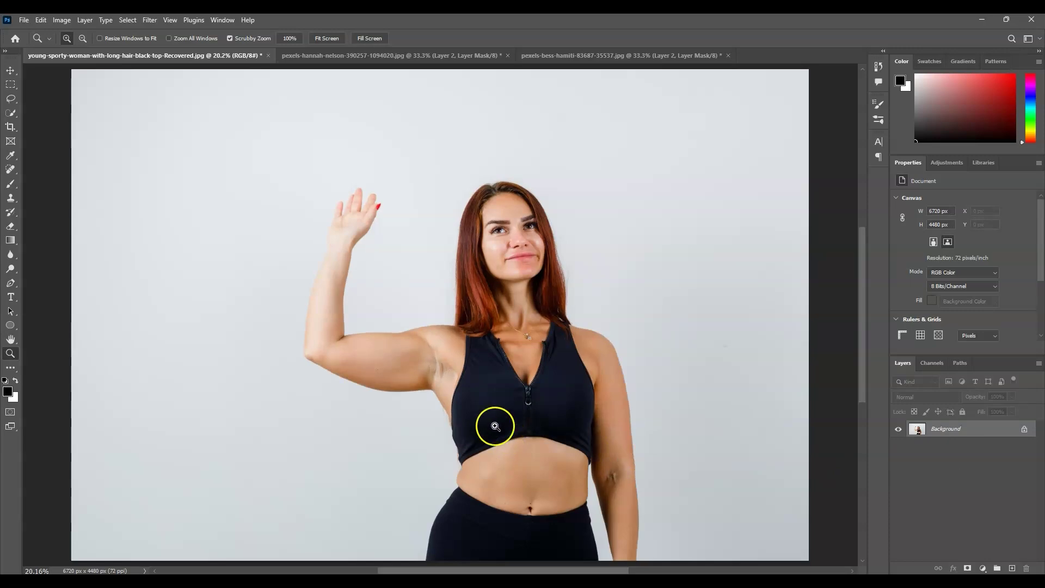
Step: Duplicate the Background layer of the photo of the woman
left_click(420, 394)
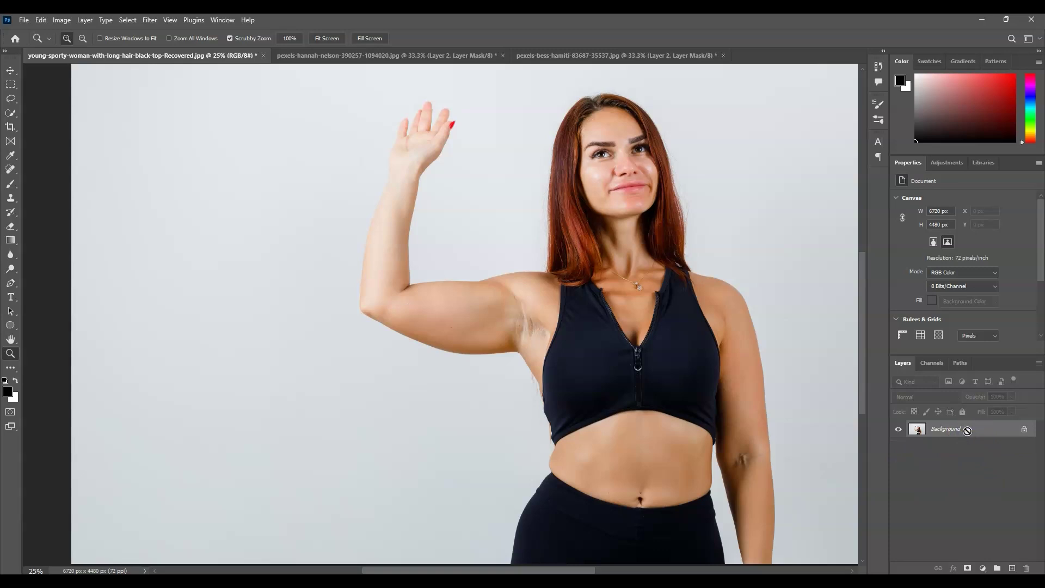
key("ctrl+j")
left_click(949, 432)
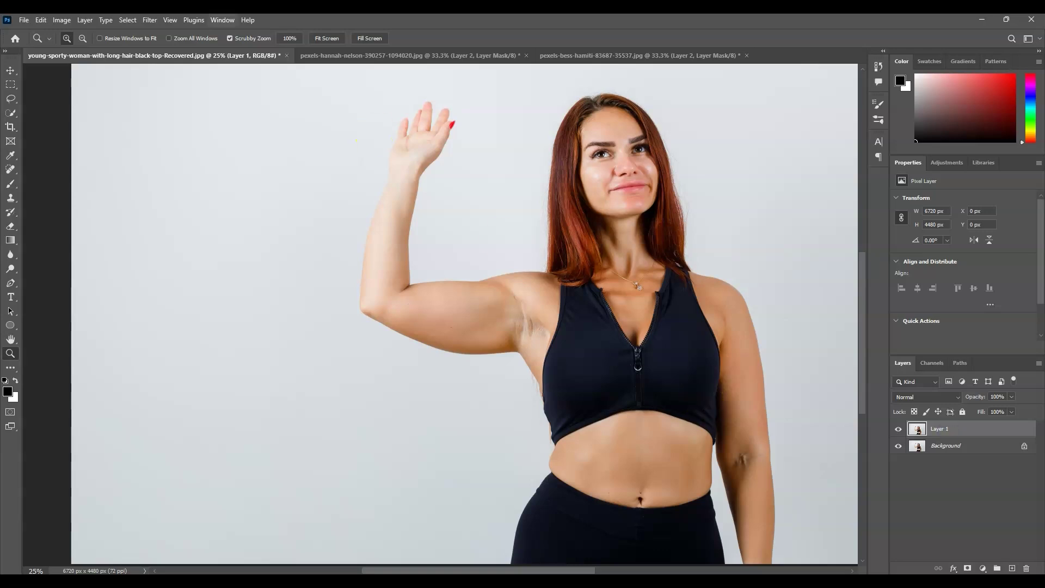
Step: Select the subject automatically on Layer 1 and copy the selected woman onto a new layer
left_click(129, 20)
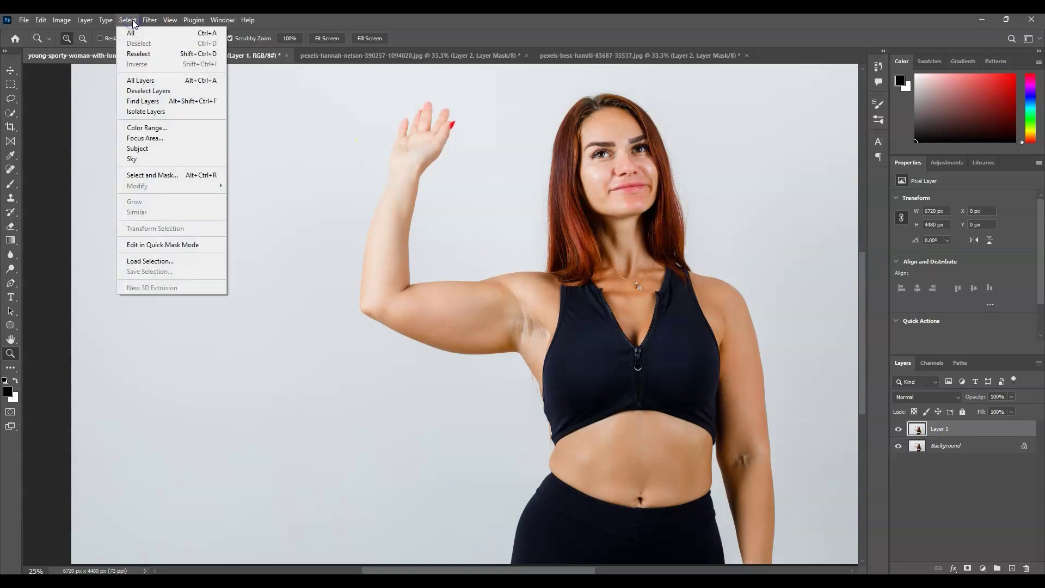
left_click(167, 147)
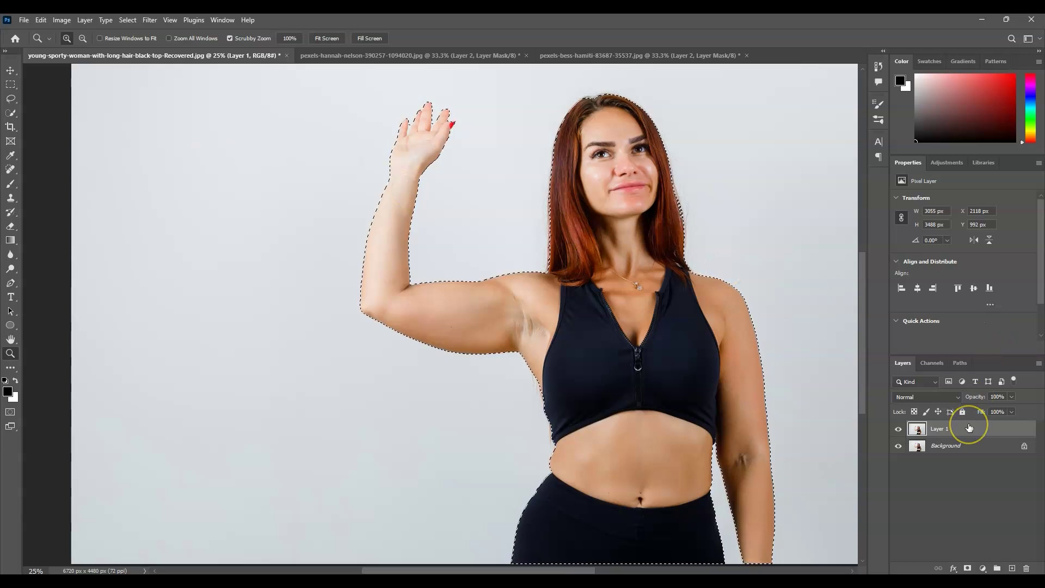
key("ctrl+j")
Step: Rename the cut-out layer to "subject" while Layer 1 and the Background are temporarily hidden
left_click_drag(898, 446, 901, 464)
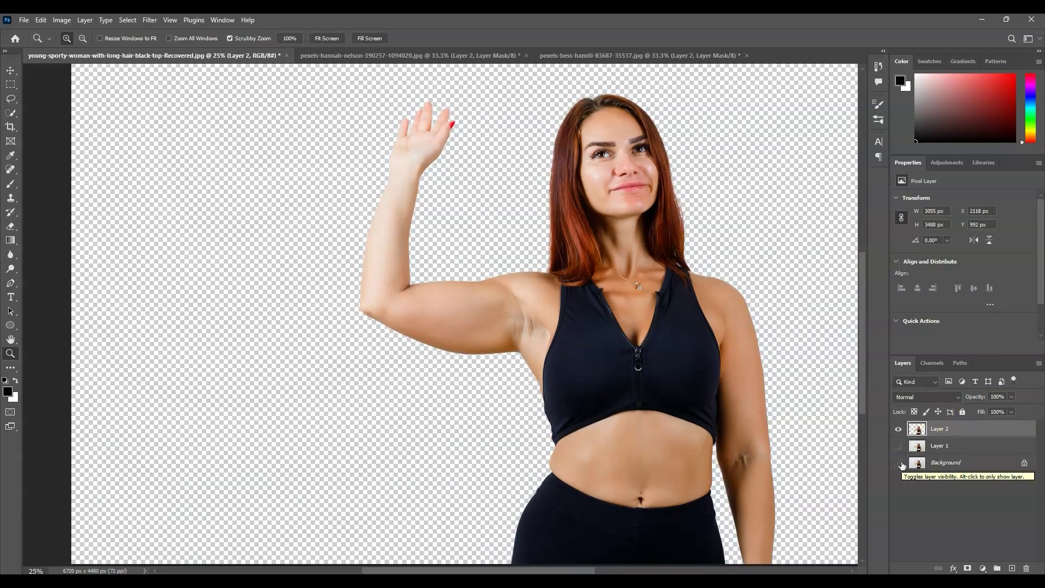
double_click(944, 428)
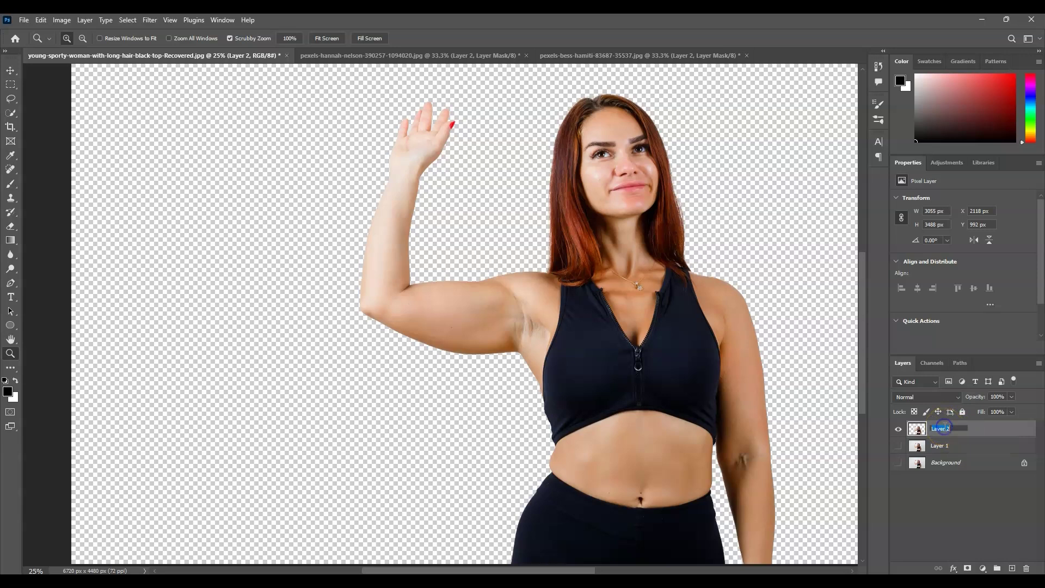
type("subject")
right_click(1025, 541)
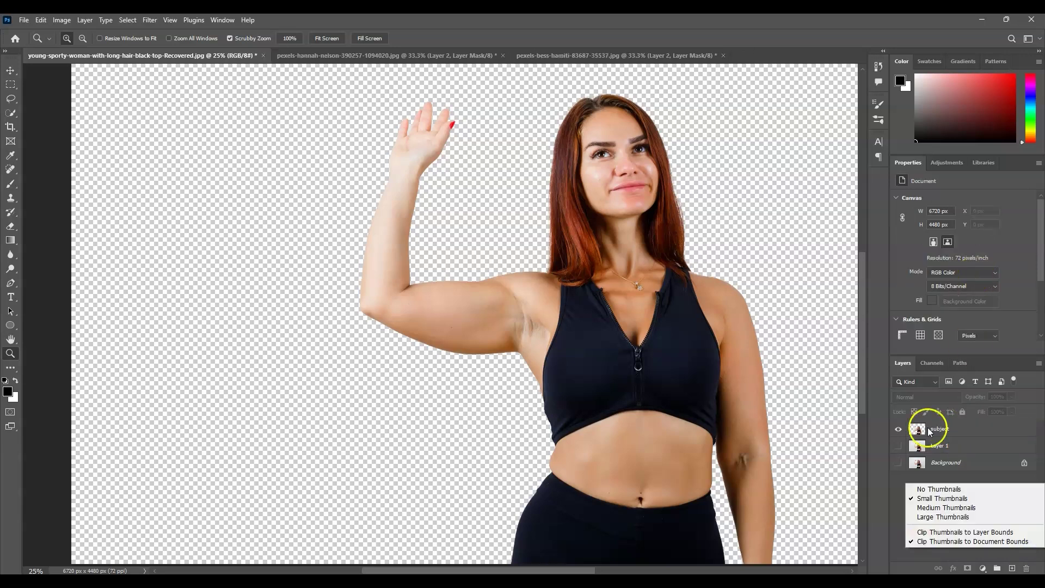
left_click(928, 429)
left_click_drag(898, 445, 898, 462)
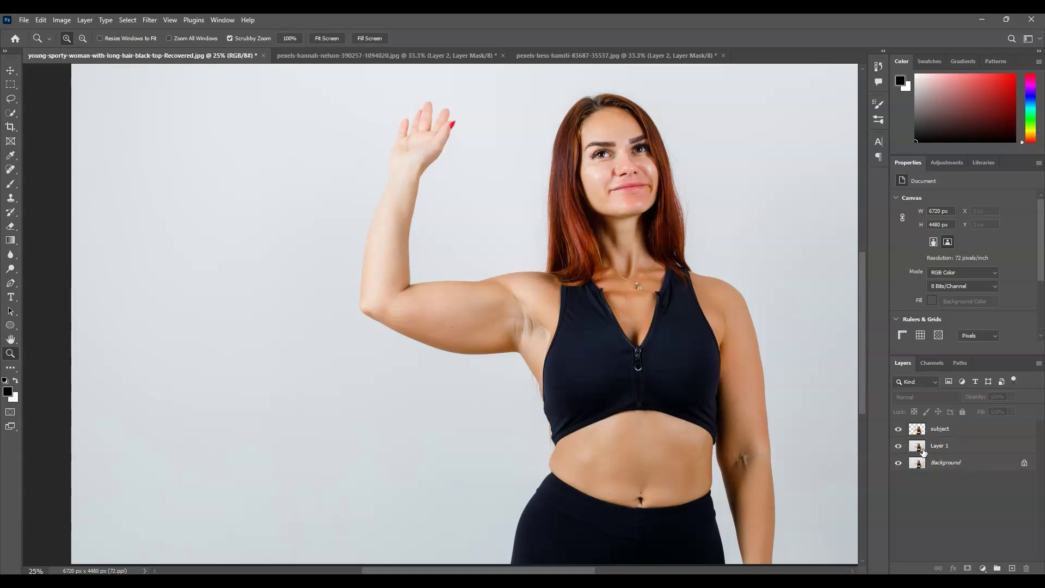
Step: Load the subject layer's outline as a selection and expand it by 30 pixels
left_click(923, 451)
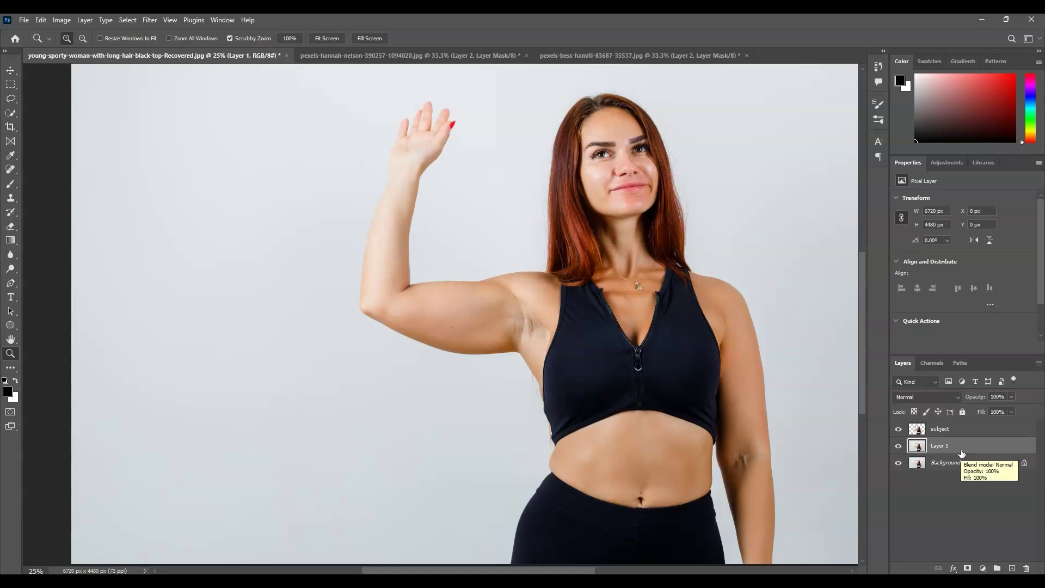
left_click(537, 303)
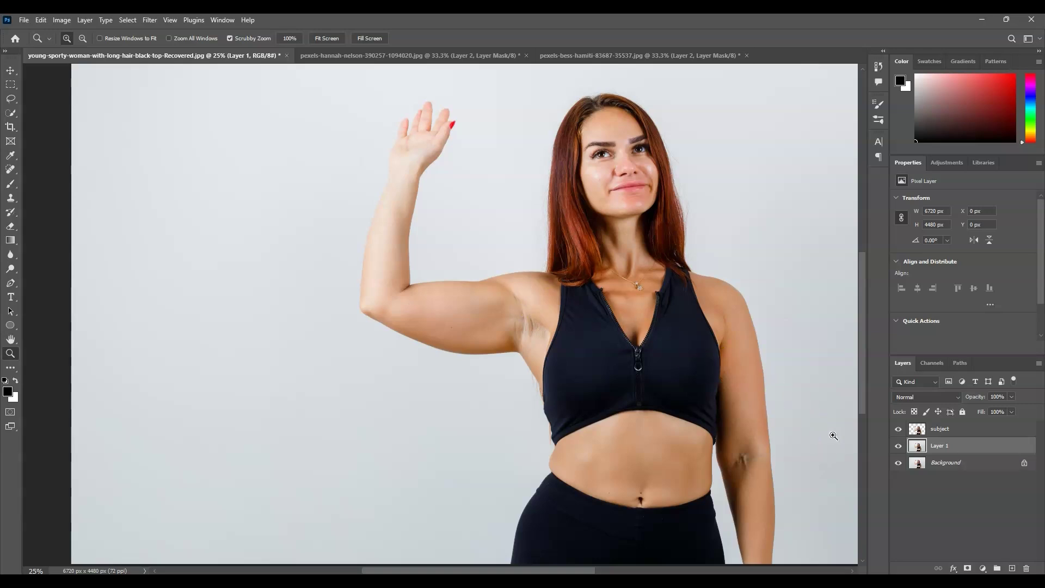
left_click(946, 431)
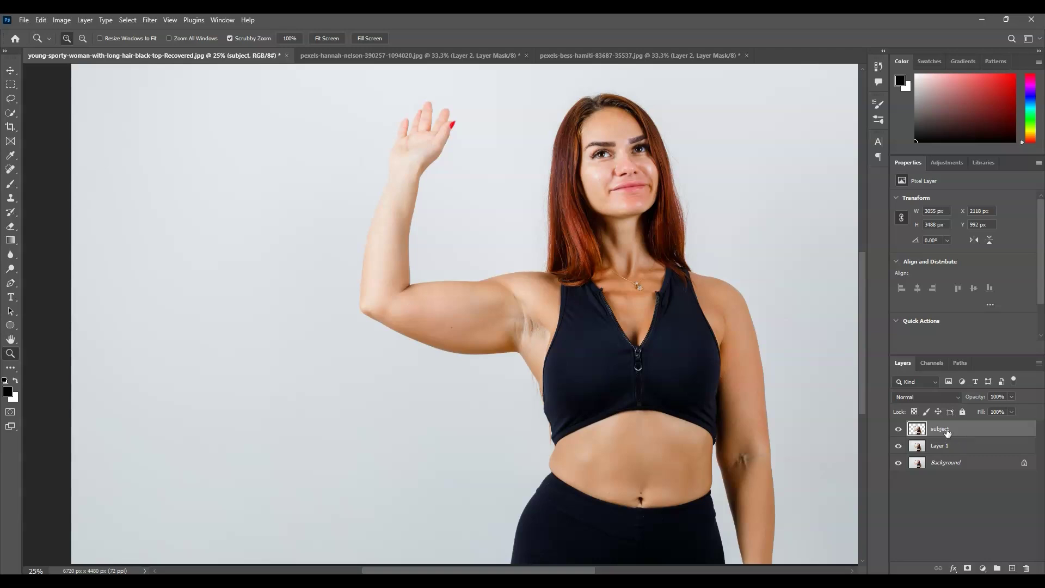
left_click(920, 431, "ctrl")
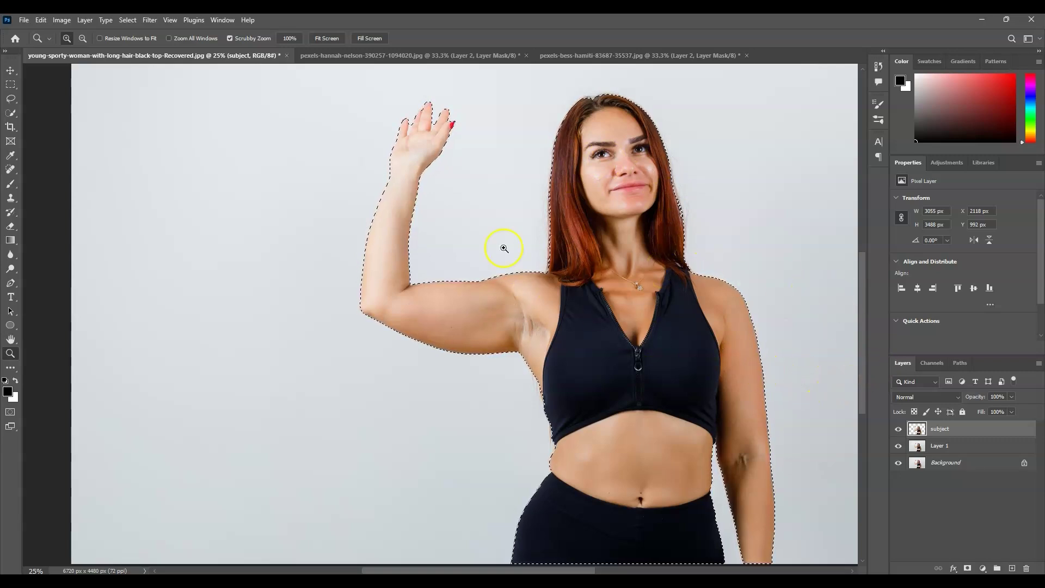
left_click(126, 19)
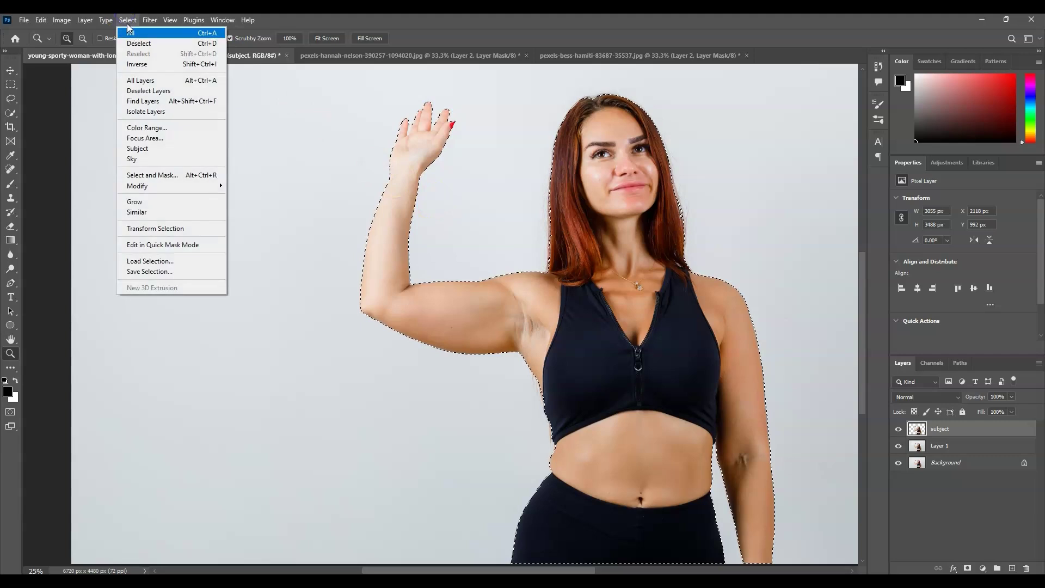
left_click(181, 185)
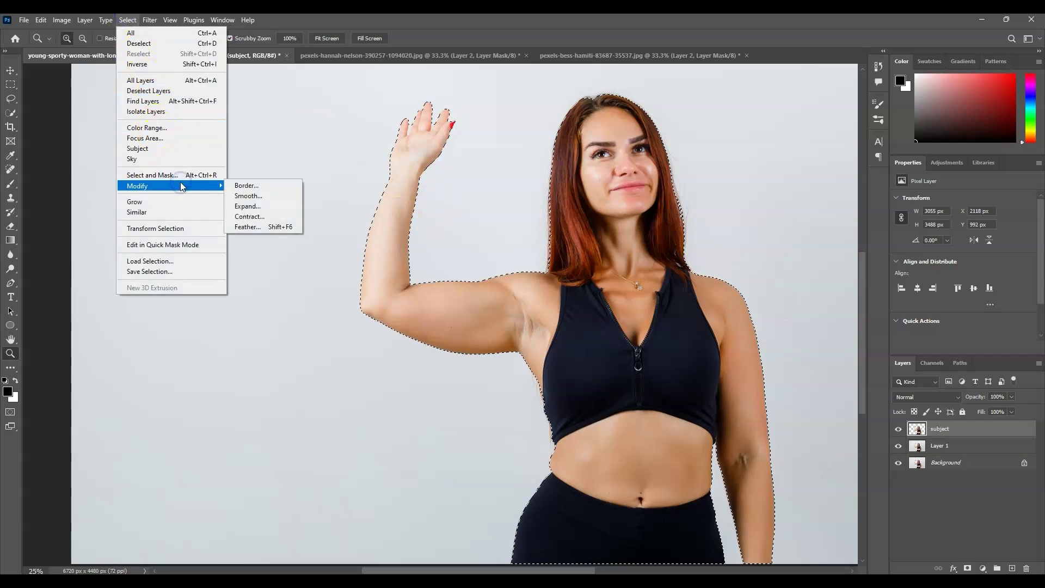
left_click(253, 206)
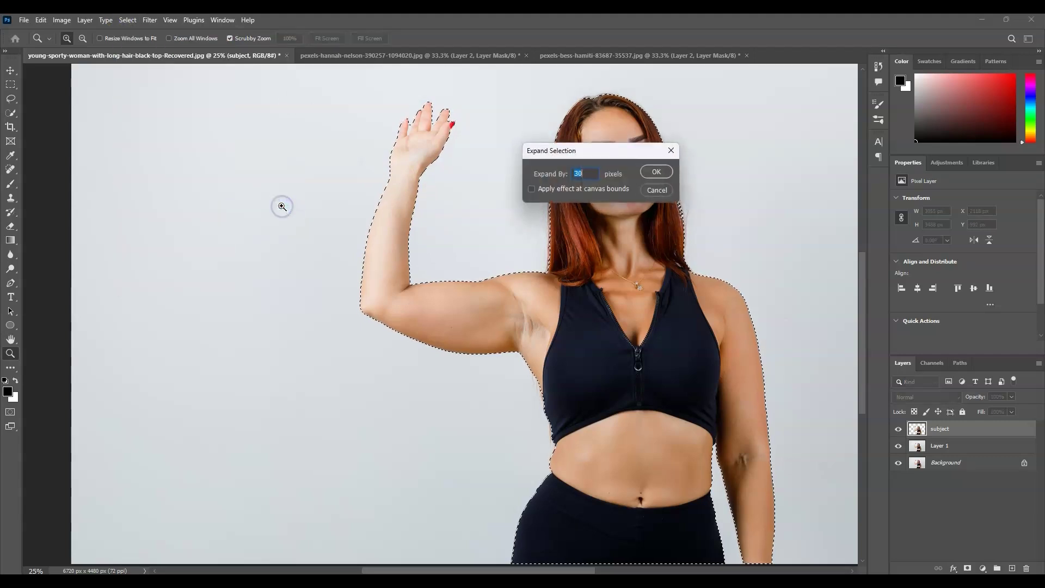
left_click_drag(589, 150, 546, 166)
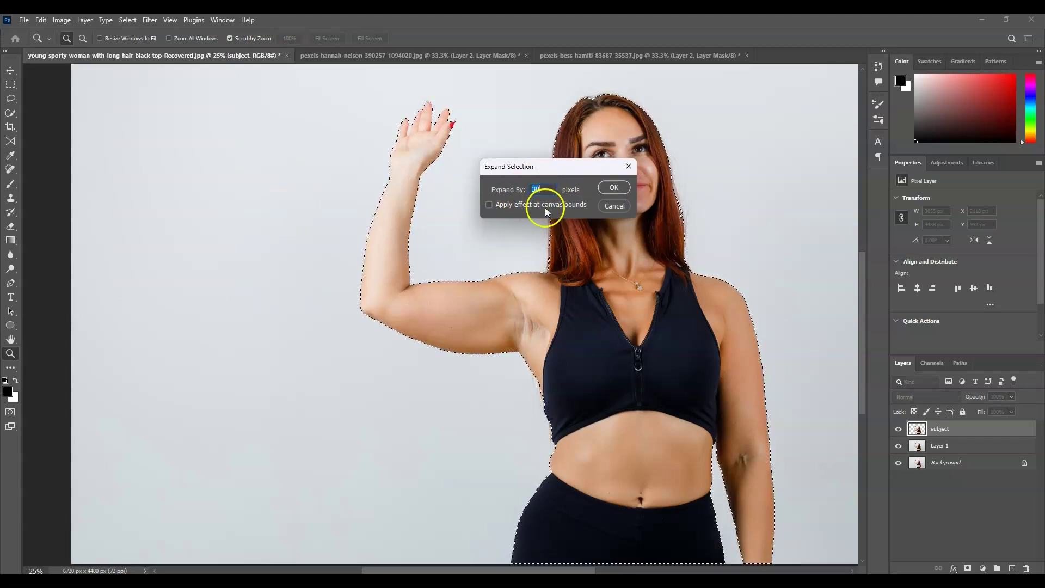
left_click(614, 188)
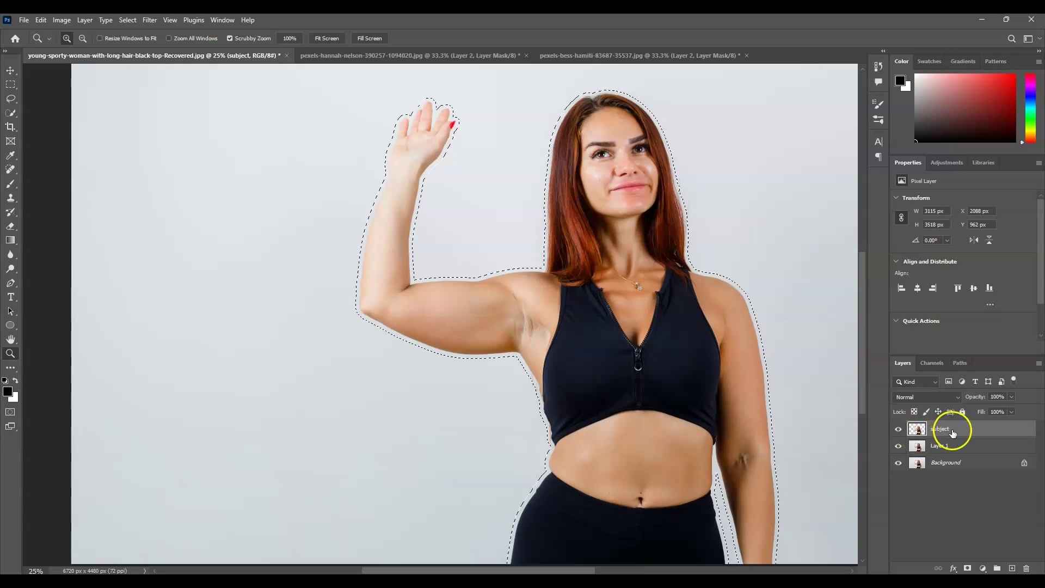
Step: Hide the subject layer and fill the expanded selection on Layer 1 using Content-Aware to remove the woman
left_click(899, 432)
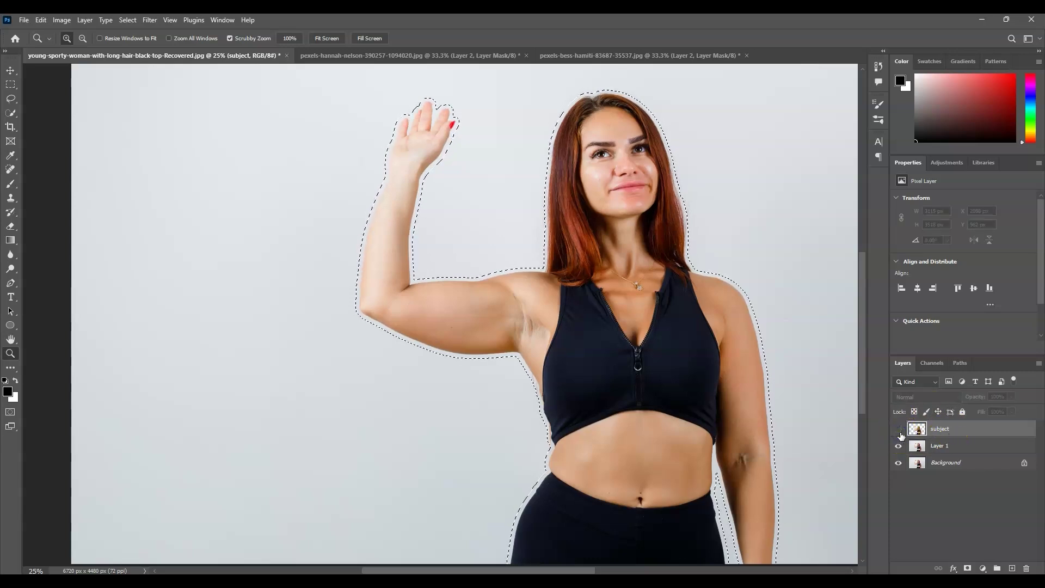
left_click(937, 445)
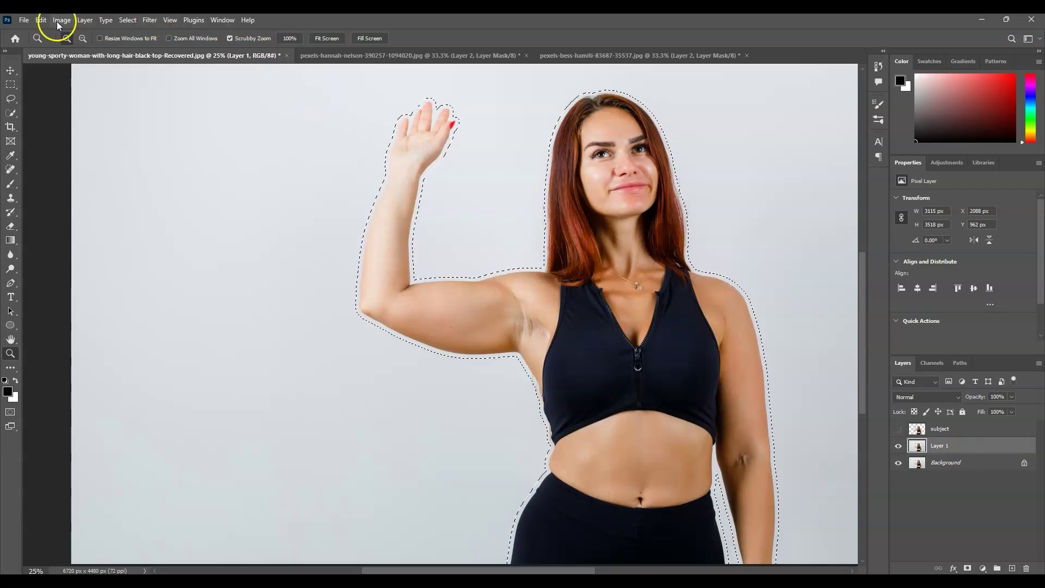
left_click(41, 21)
left_click(100, 191)
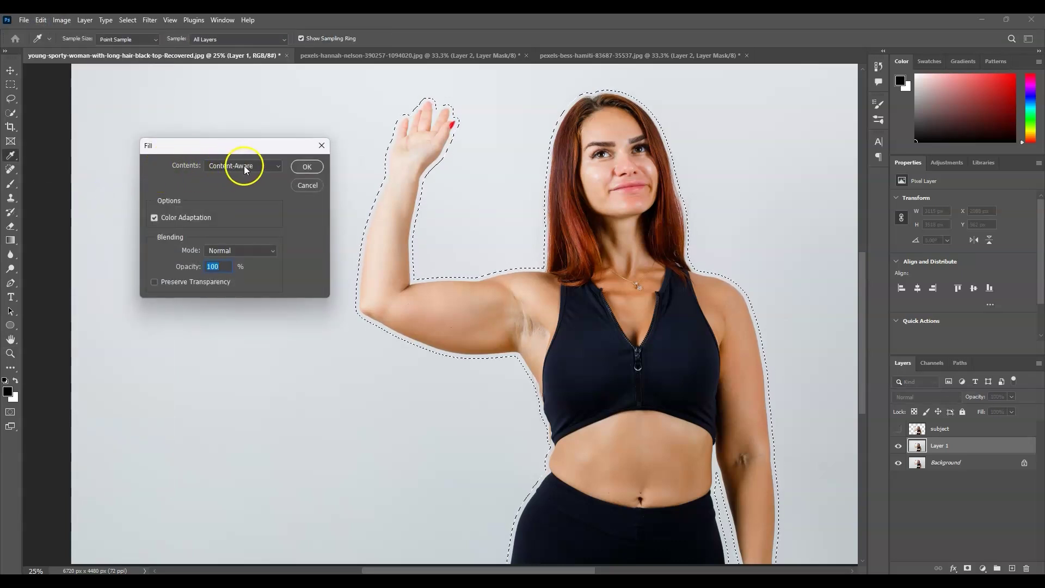
left_click(261, 166)
left_click(256, 213)
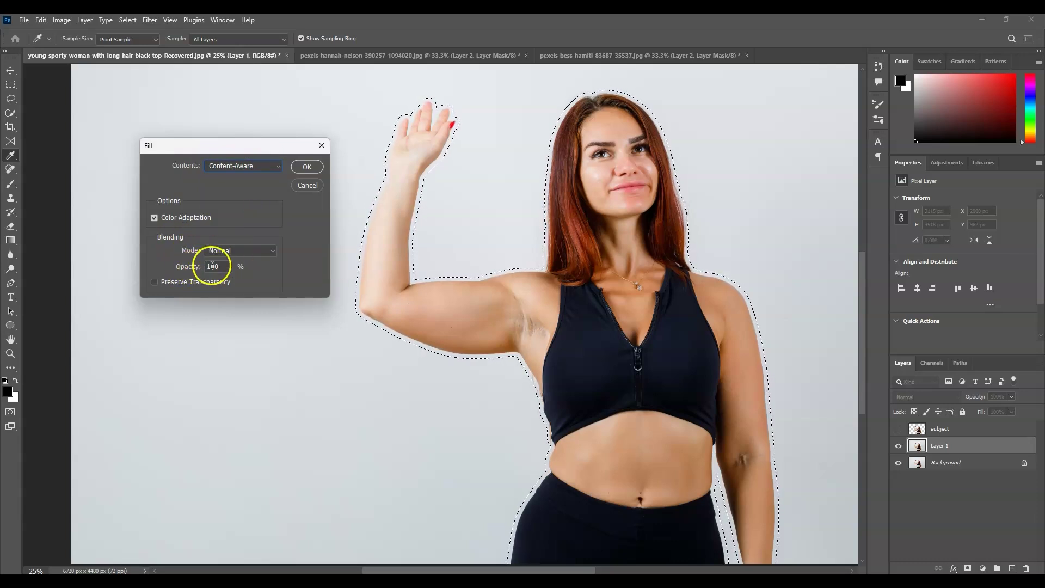
left_click(306, 167)
key("z")
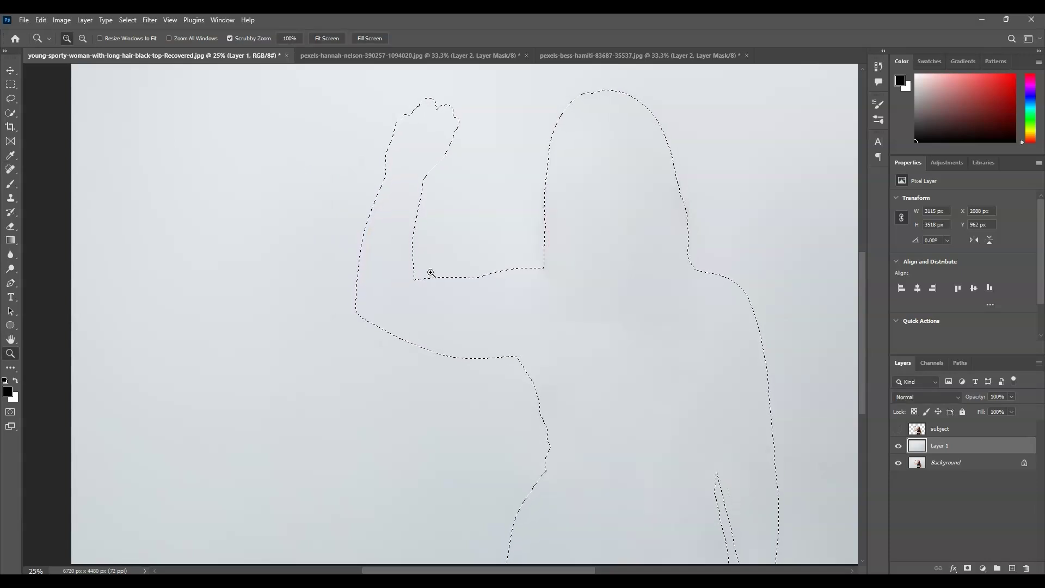
left_click(473, 264)
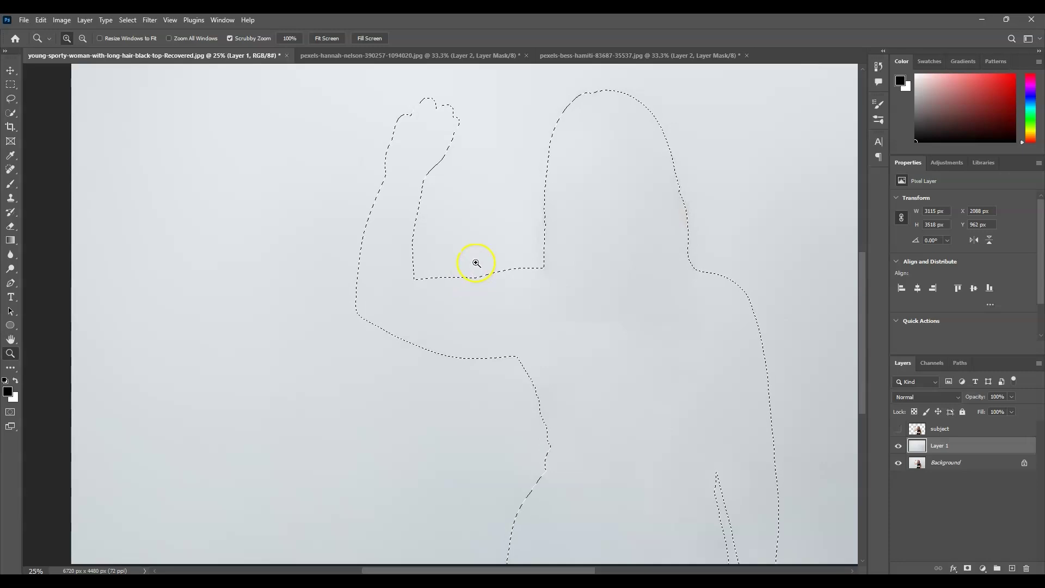
left_click(800, 414)
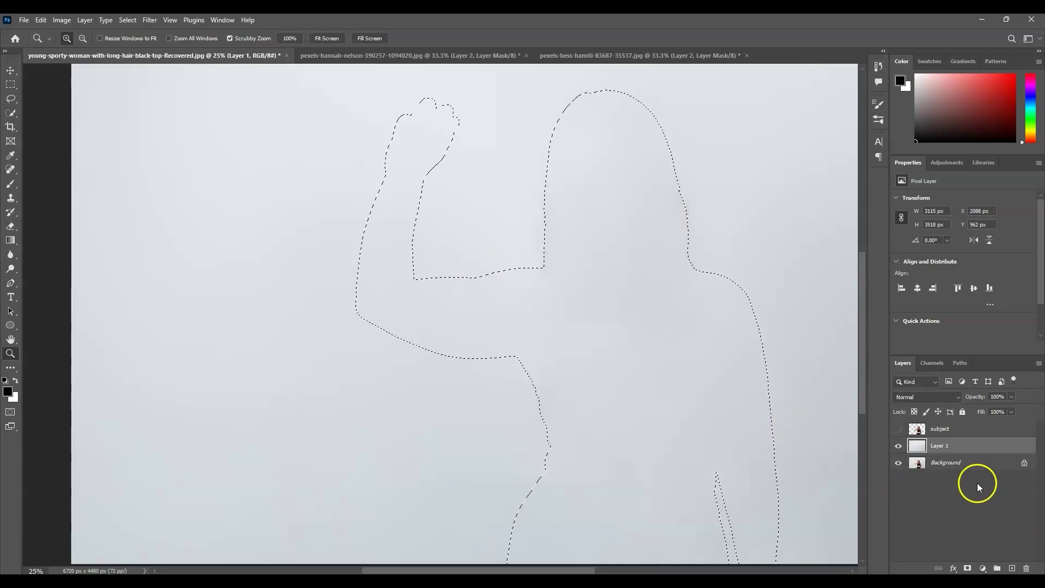
Step: Show the subject layer again and clear the selection
left_click(974, 428)
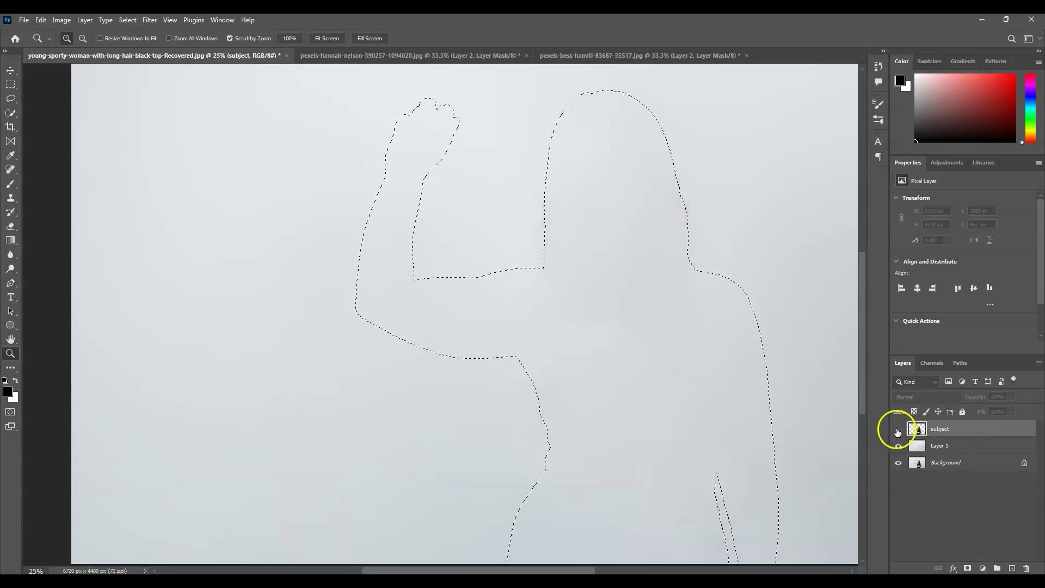
left_click(899, 430)
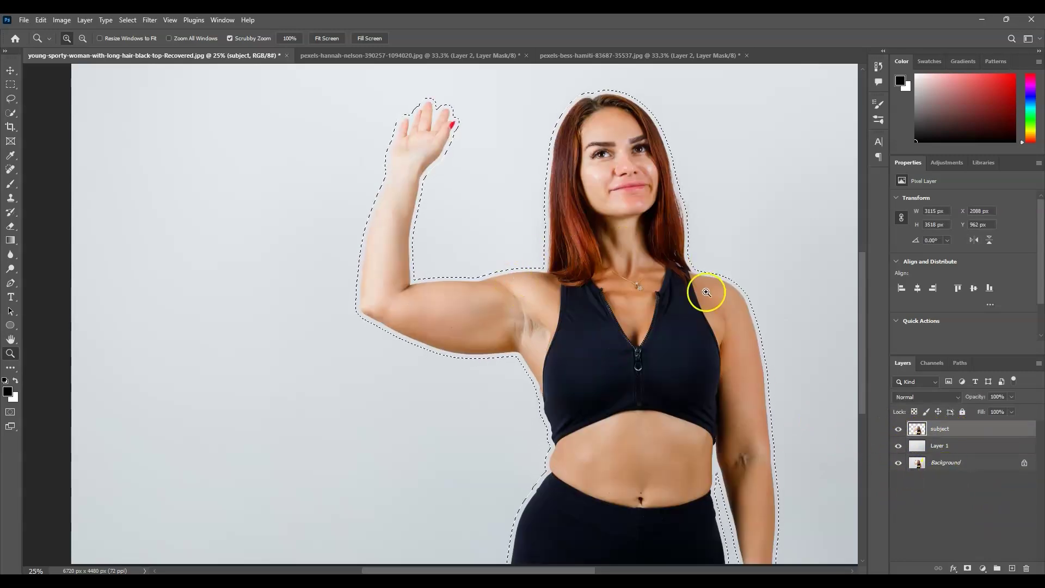
key("ctrl+d")
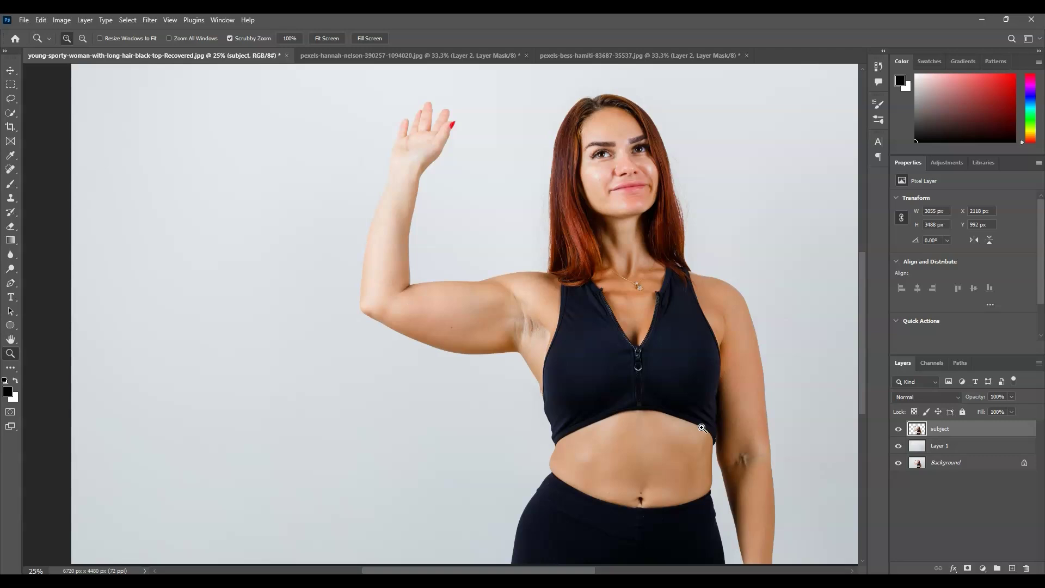
Step: Open the subject layer in the Liquify filter and choose the Forward Warp tool
left_click(966, 428)
left_click(155, 22)
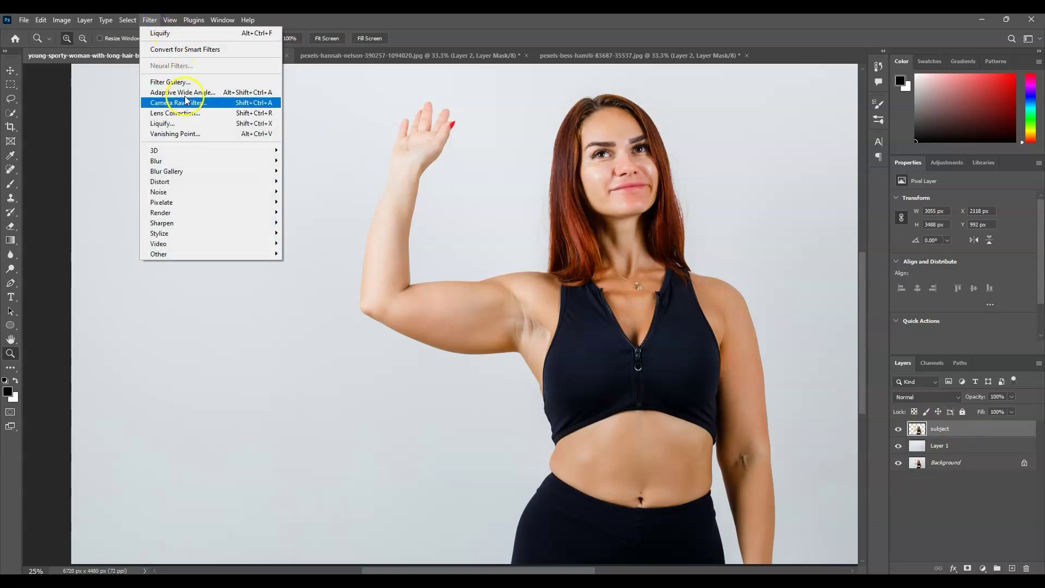
left_click(190, 123)
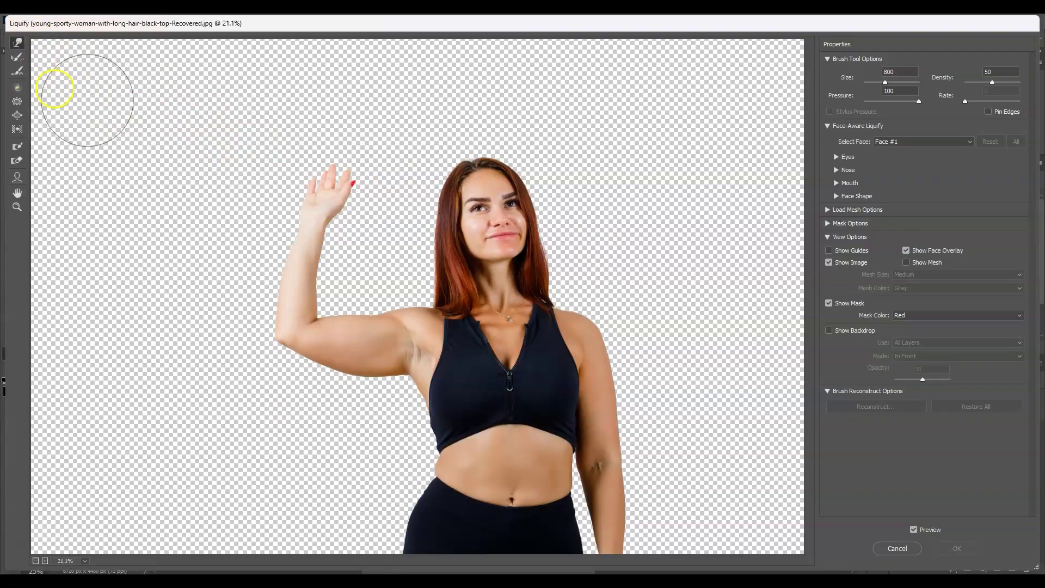
left_click(19, 44)
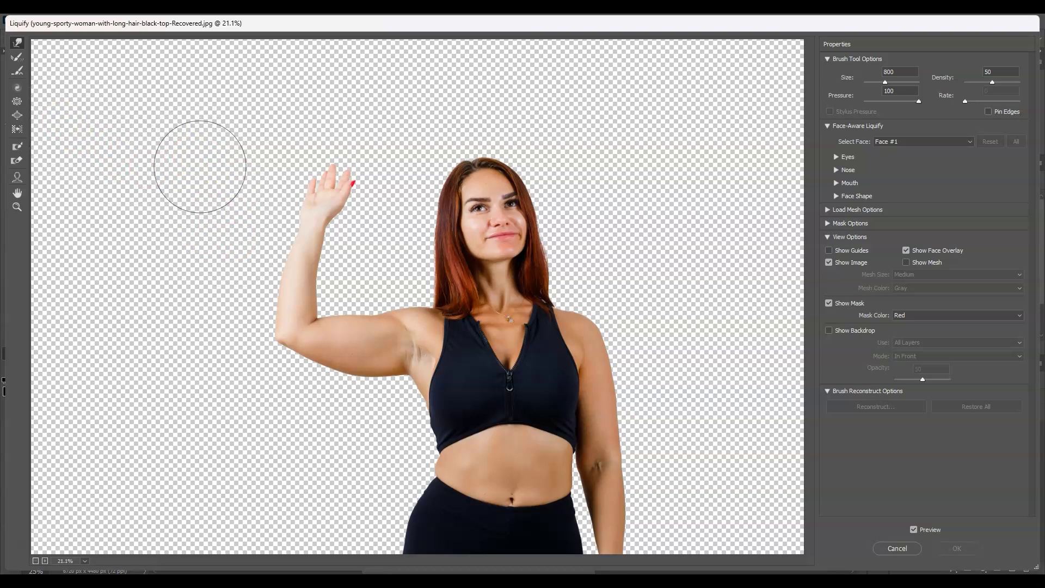
Step: Try out different Forward Warp brush sizes, enlarging to 1100 and reducing to 400
key("bracketright")
key("bracketright")
key("bracketright")
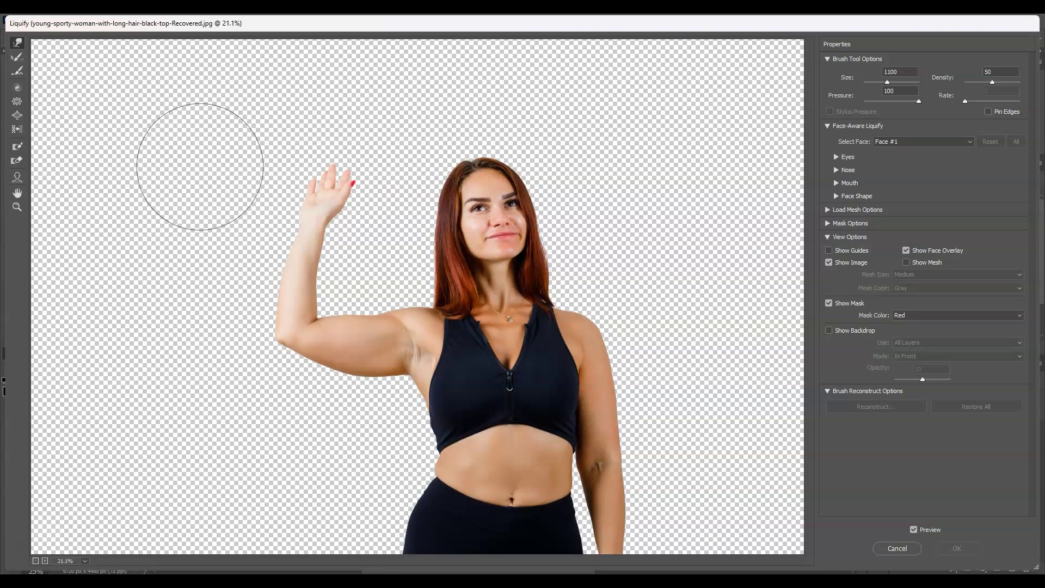
key("bracketleft")
key("bracketleft")
key("bracketleft")
key("bracketleft")
key("bracketleft")
key("bracketleft")
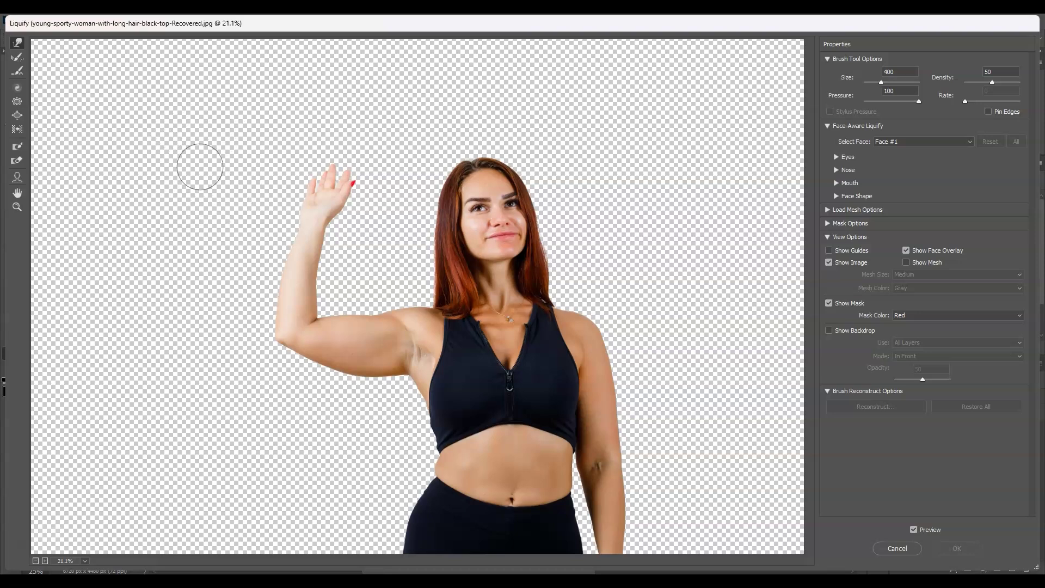
Step: Set the brush size to 900 and slim the raised upper arm by pushing its lower and upper edges inward
key("bracketright")
key("bracketright")
key("bracketright")
mouse_move(284, 216)
left_mouse_down()
mouse_move(310, 243)
mouse_move(321, 294)
mouse_move(455, 436)
left_mouse_up()
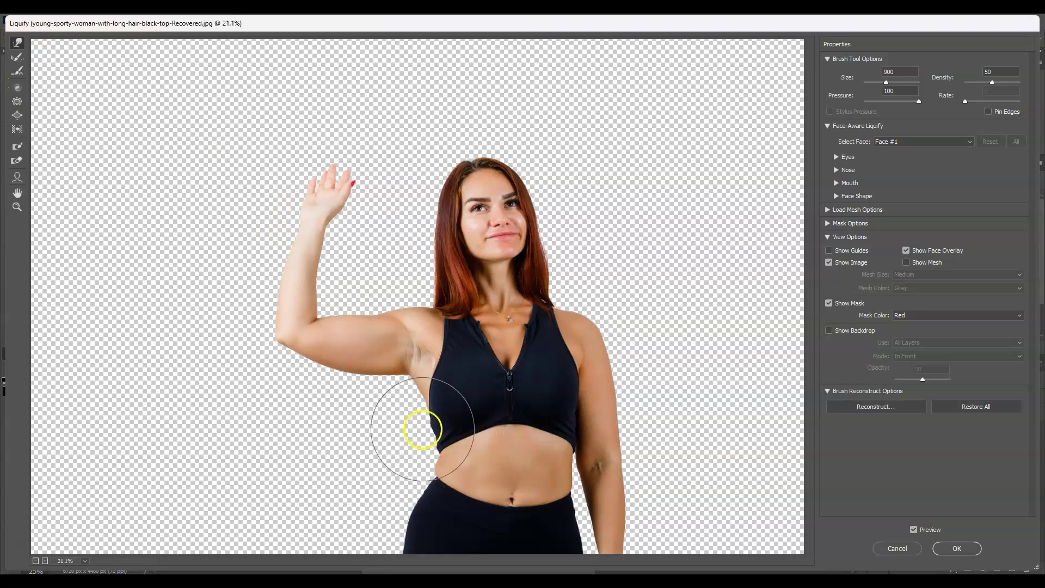
mouse_move(379, 403)
left_mouse_down()
mouse_move(358, 389)
mouse_move(385, 381)
left_mouse_up()
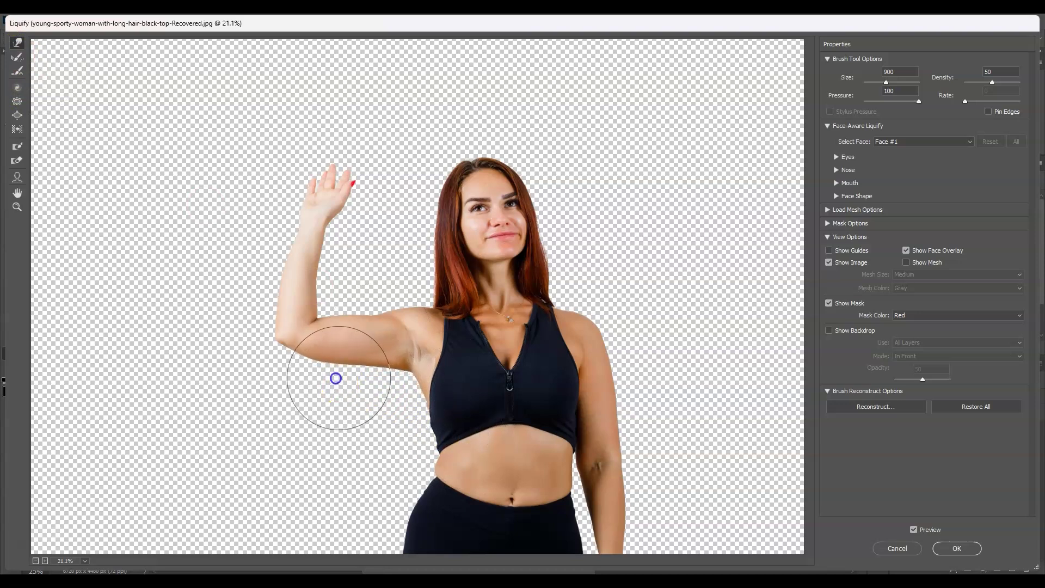
left_click_drag(349, 326, 361, 319)
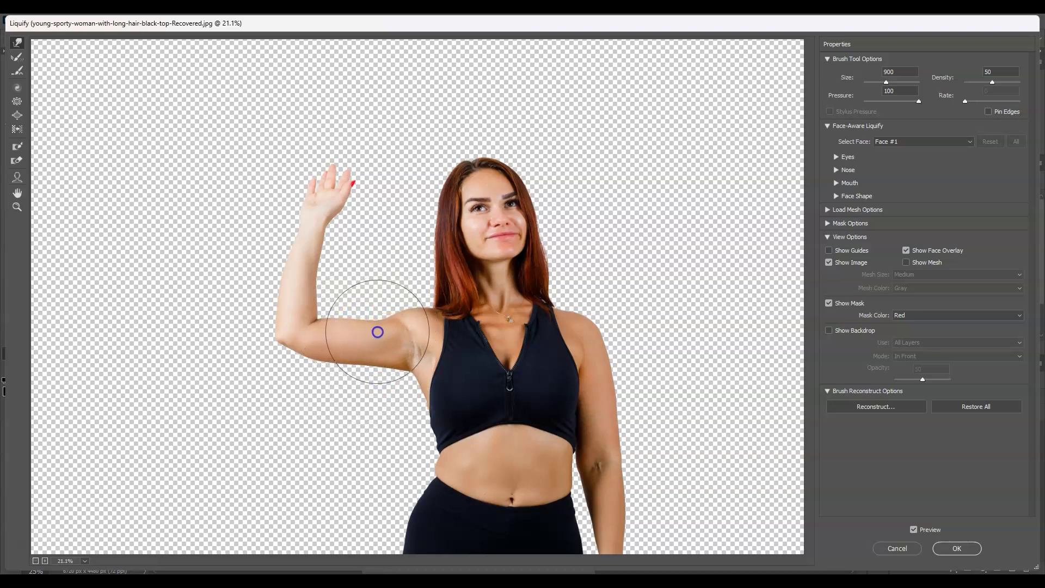
Step: Slim the raised forearm's outer edge, then smooth the upper arm's underside near the elbow with an 800 brush
left_click_drag(279, 296, 280, 319)
left_click_drag(288, 263, 293, 249)
key("[")
left_click(354, 368)
Step: Set the brush size to 1200 and push the outer edge of the lowered arm inward to slim it
left_click(637, 382)
key("bracketright")
key("bracketright")
key("bracketright")
key("bracketright")
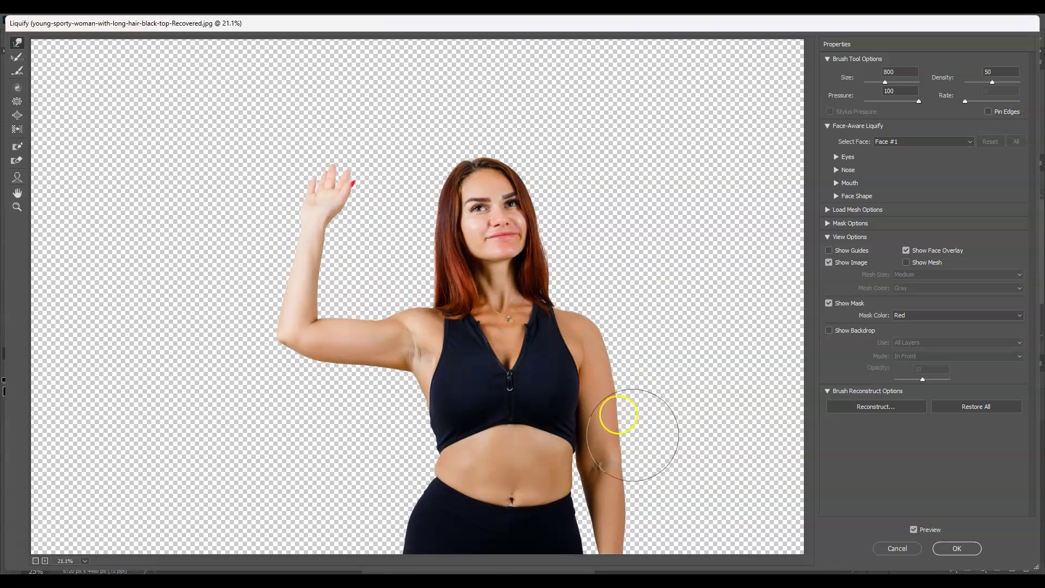
mouse_move(641, 398)
left_mouse_down()
mouse_move(648, 401)
mouse_move(601, 385)
mouse_move(634, 395)
left_mouse_up()
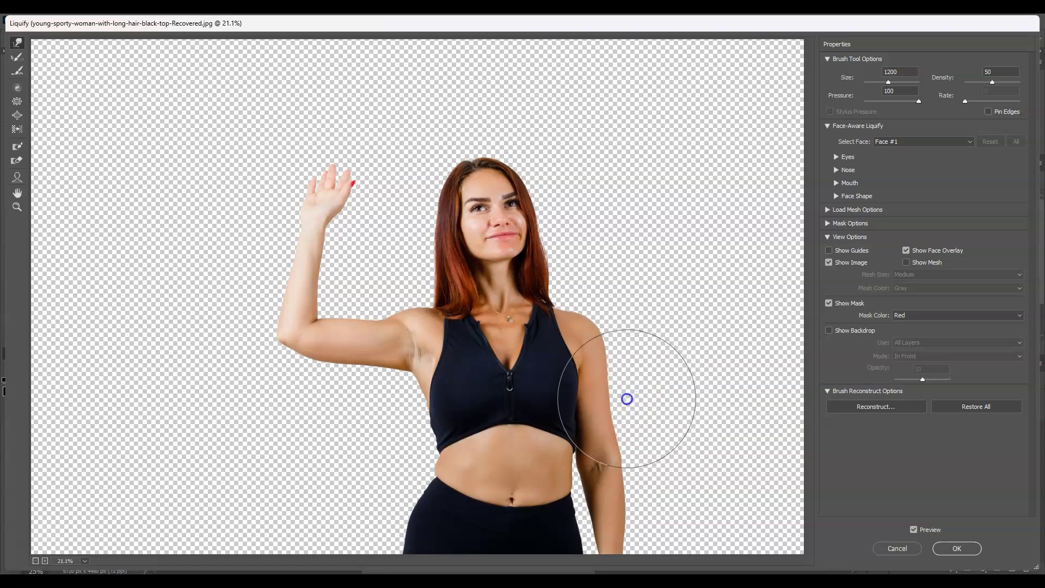
mouse_move(639, 435)
left_mouse_down()
mouse_move(643, 475)
mouse_move(626, 417)
left_mouse_up()
Step: Set the brush size to 500 and adjust the inner edge of the lowered arm around the elbow and hip
key("bracketleft")
key("bracketleft")
key("bracketleft")
key("bracketleft")
key("bracketleft")
key("bracketleft")
key("bracketleft")
left_click_drag(592, 473, 582, 474)
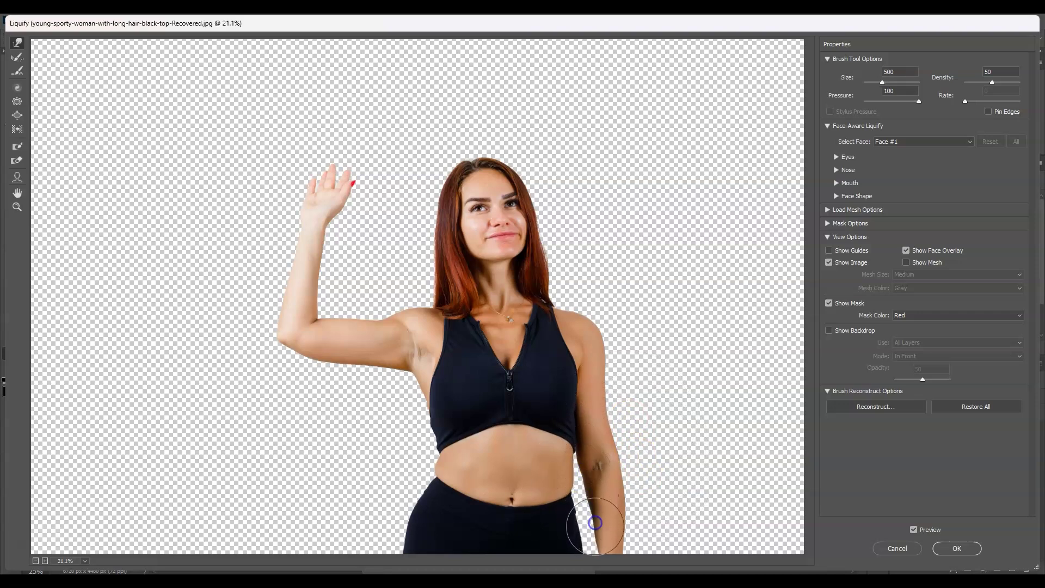
Step: Pull in both sides of the bare waist using smaller brush sizes of 250 and 400
mouse_move(455, 452)
left_mouse_down()
mouse_move(337, 363)
mouse_move(470, 346)
mouse_move(515, 365)
mouse_move(481, 402)
mouse_move(435, 401)
mouse_move(435, 469)
left_mouse_up()
key("bracketleft")
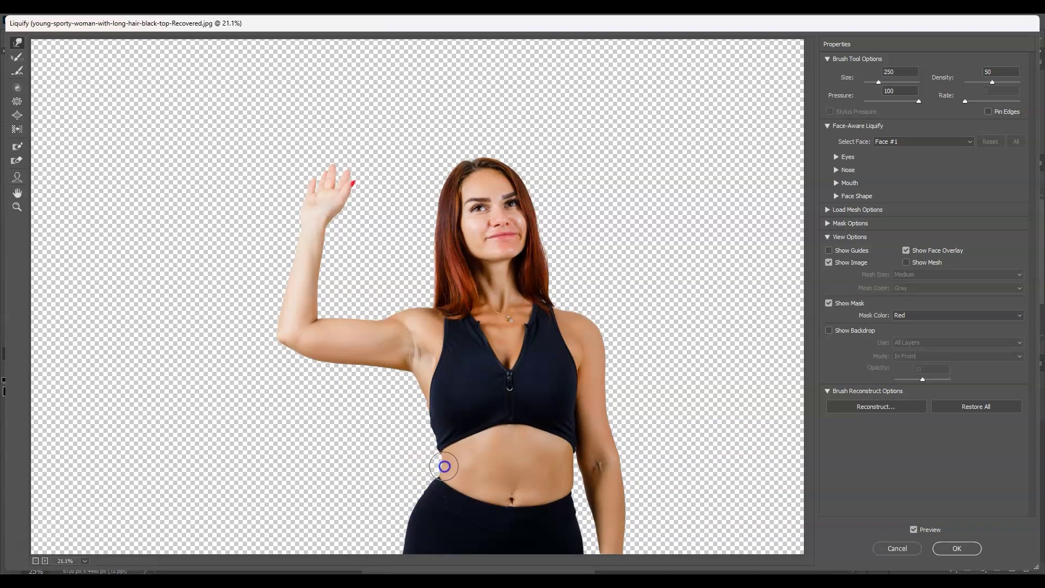
left_click_drag(570, 494, 563, 485)
key("bracketright")
key("bracketright")
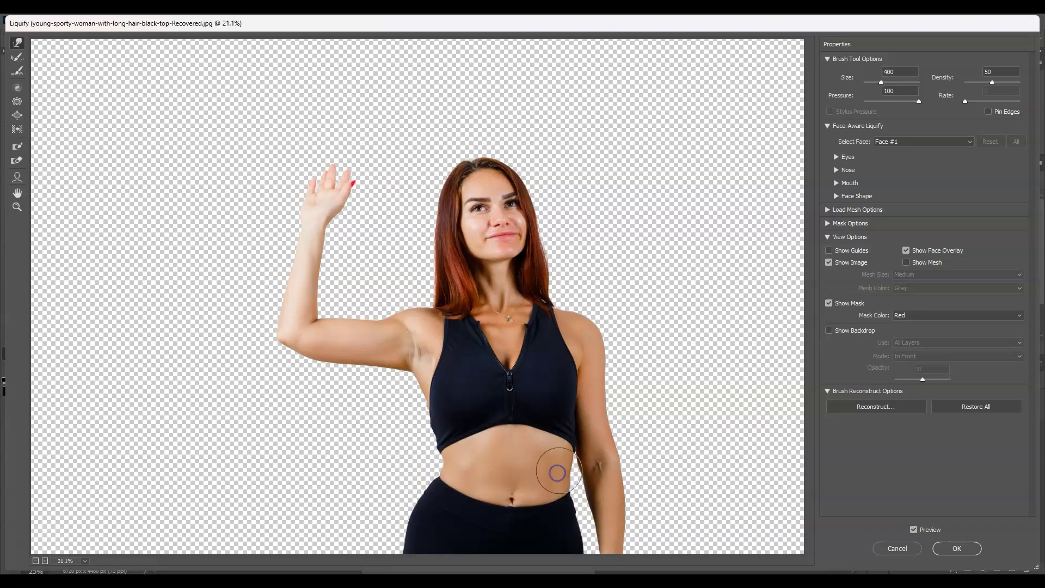
Step: Enlarge the brush and refine the side of the crop top, the raised arm's shoulder and the underside near the elbow
key("bracketright")
key("bracketright")
key("bracketright")
key("bracketright")
left_click_drag(418, 416, 424, 406)
key("bracketright")
left_click_drag(404, 313, 382, 323)
key("bracketleft")
left_click_drag(320, 365, 321, 361)
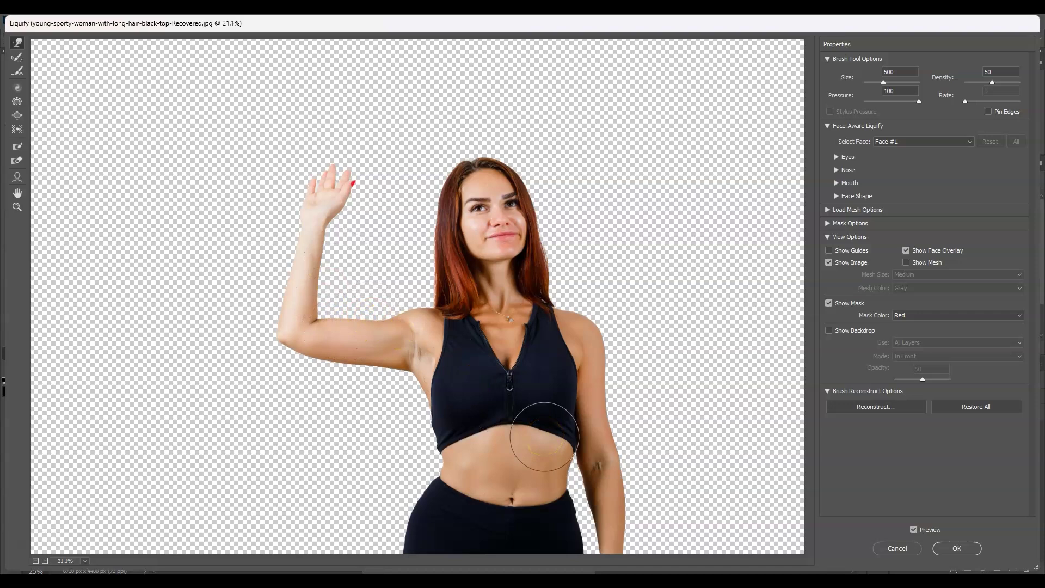
Step: Set the brush size to 800, push in the crop top's side below the raised arm, and apply the Liquify changes
key("bracketright")
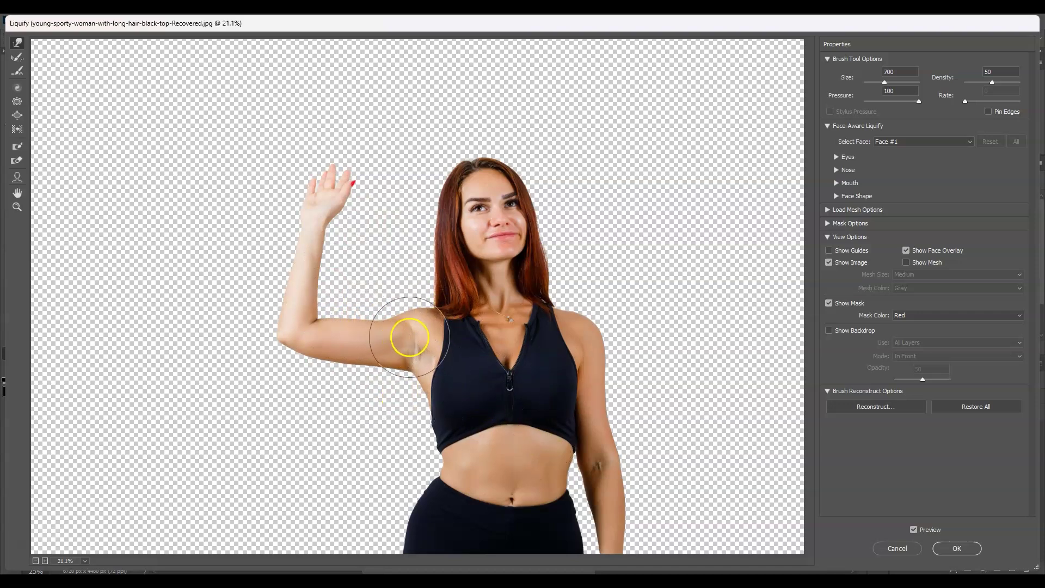
key("bracketright")
left_click_drag(419, 412, 426, 410)
left_click(919, 480)
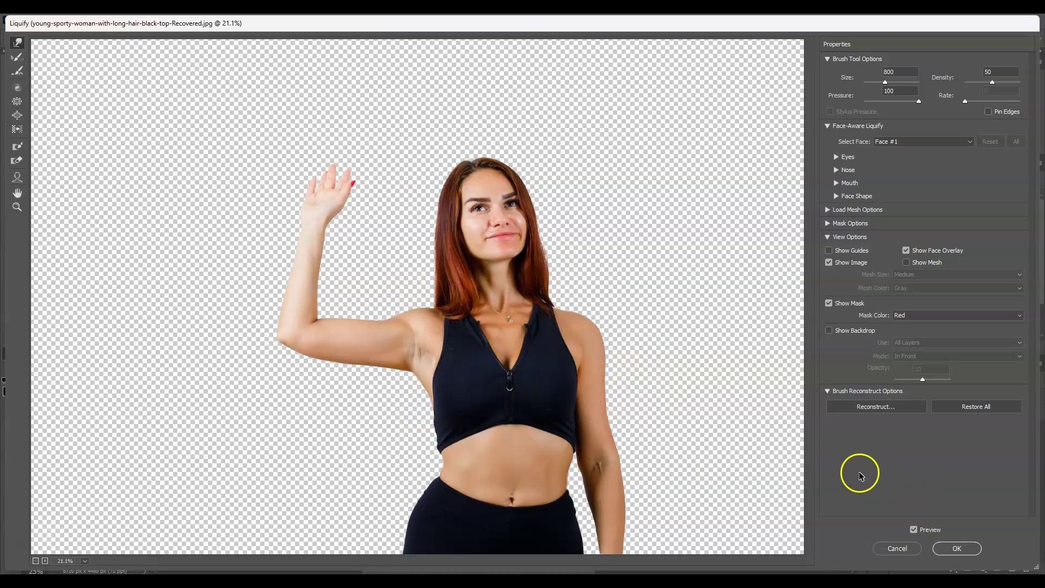
left_click(956, 547)
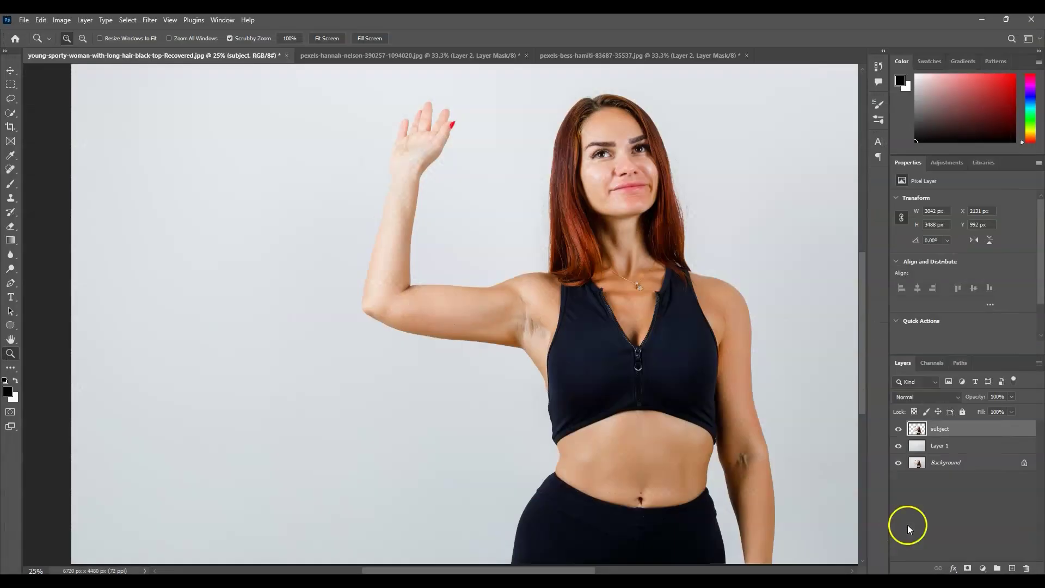
Step: Duplicate the Background layer, place the copy above the subject layer, and hide it to compare before and after
left_click(947, 467)
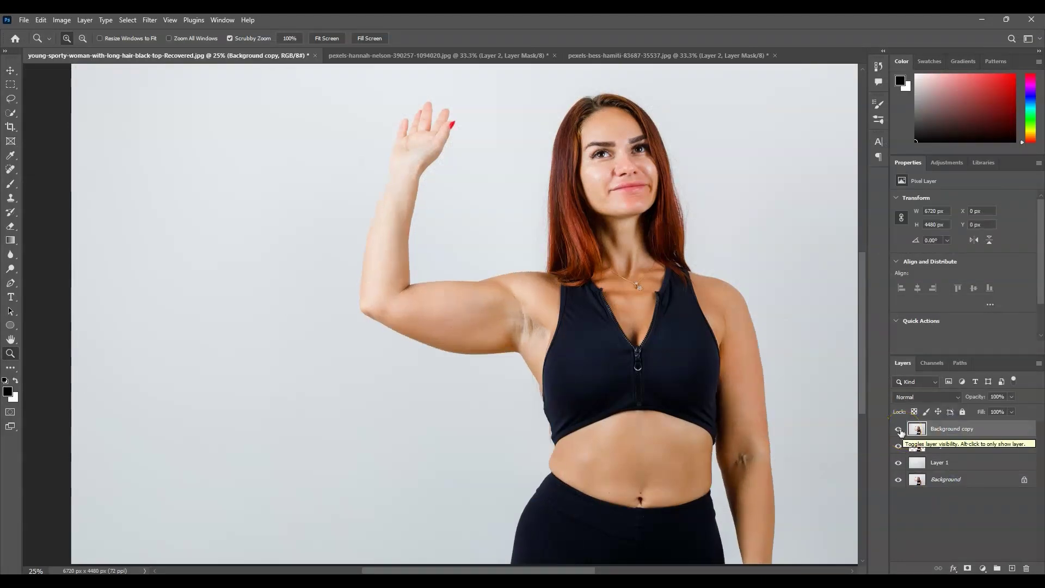
left_click(899, 430)
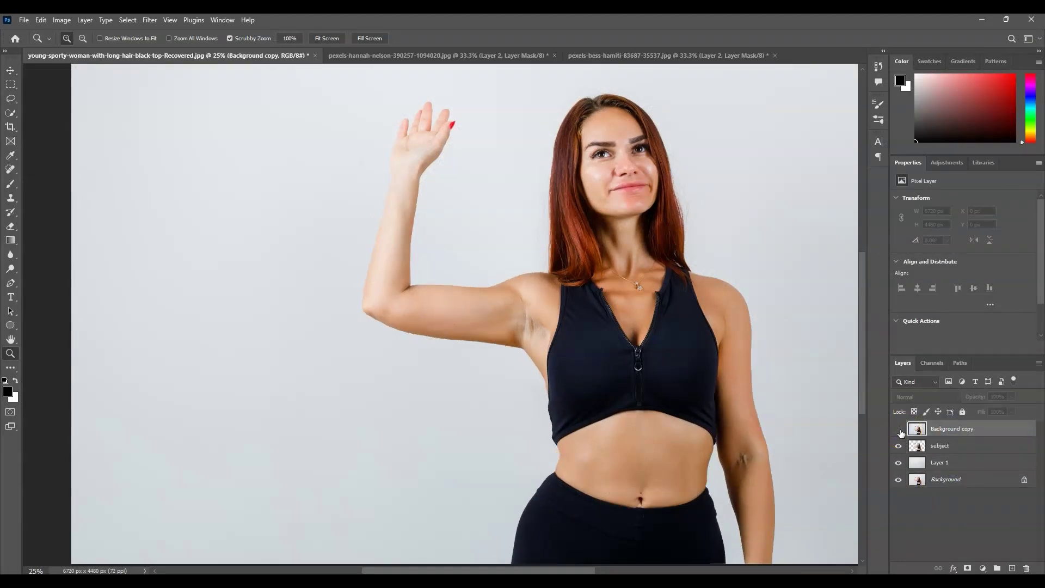